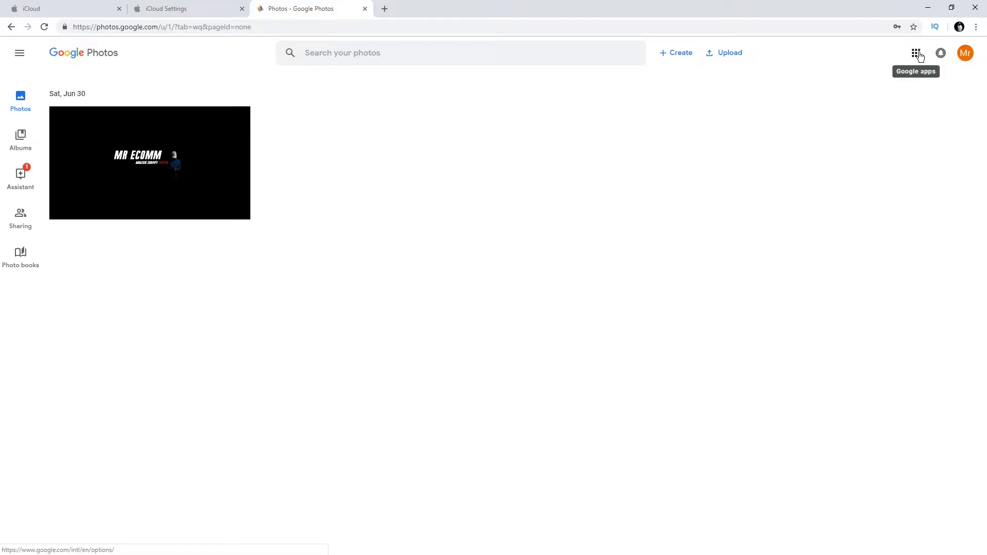
# Step: Open Google Photos Settings, where upload size is High quality with free unlimited storage
pyautogui.click(916, 53)
pyautogui.click(892, 318)
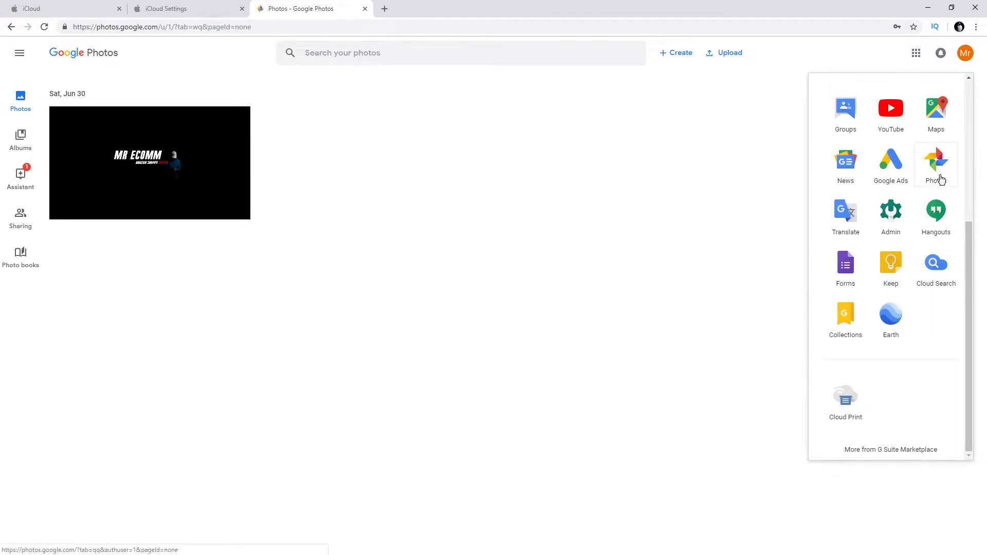
pyautogui.click(391, 286)
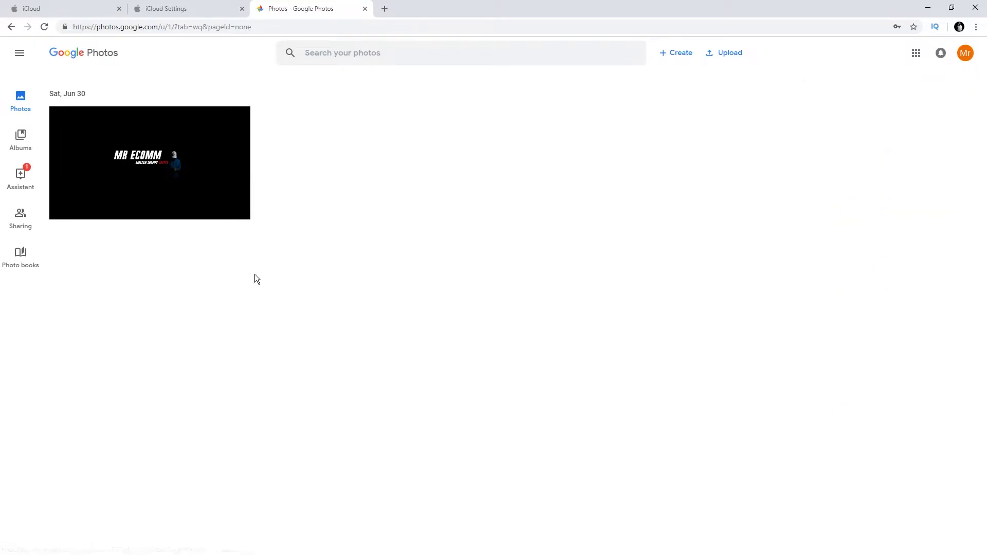
pyautogui.click(21, 54)
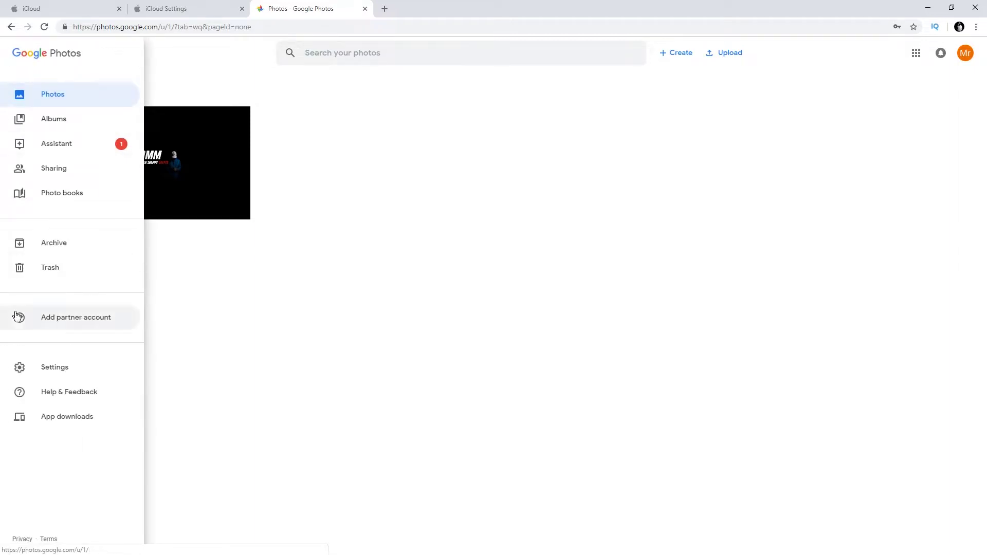
pyautogui.click(50, 367)
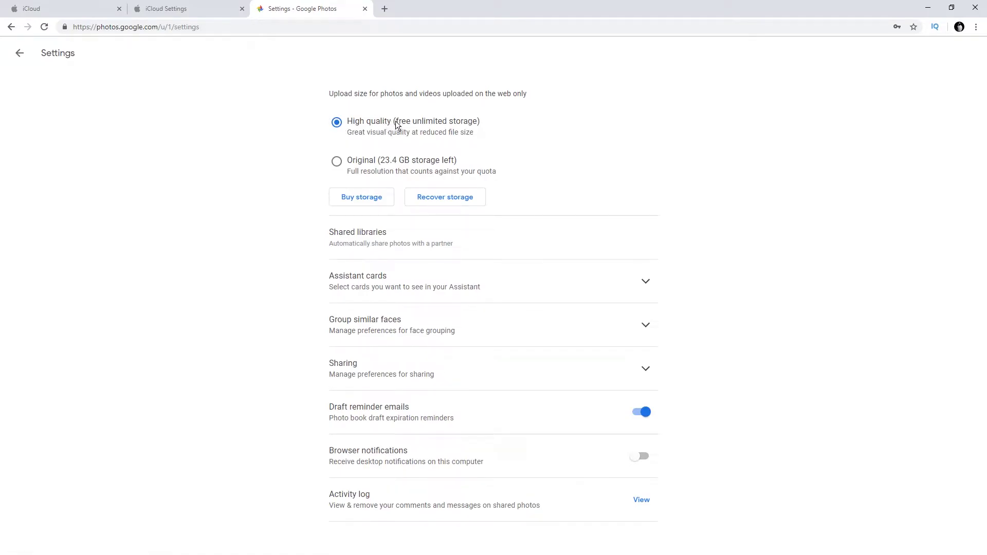
# Step: Highlight the '(free unlimited storage)' wording beside the High quality upload option
pyautogui.moveTo(396, 124); pyautogui.dragTo(496, 125)
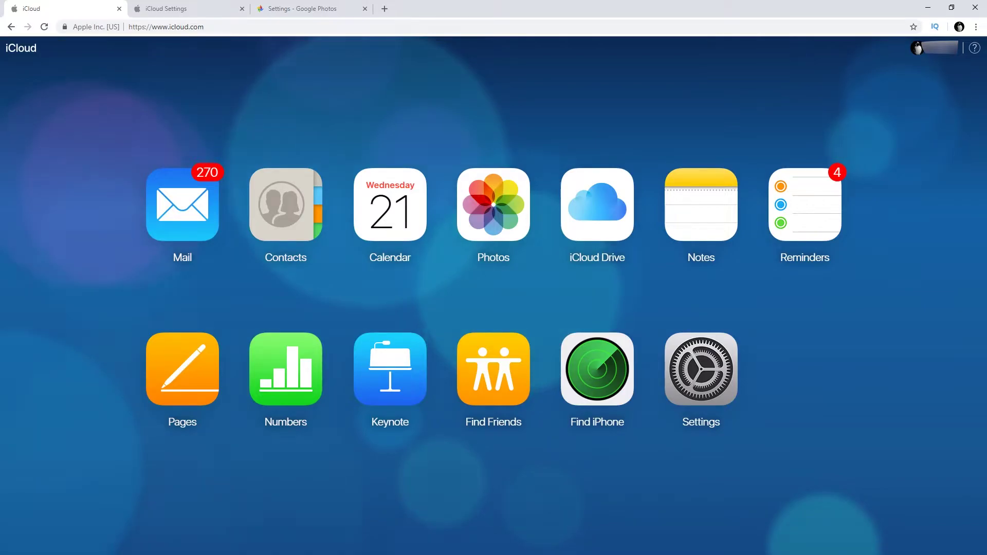
# Step: Open iCloud Drive to list its 12 top-level items with 33.08 GB available
pyautogui.click(604, 221)
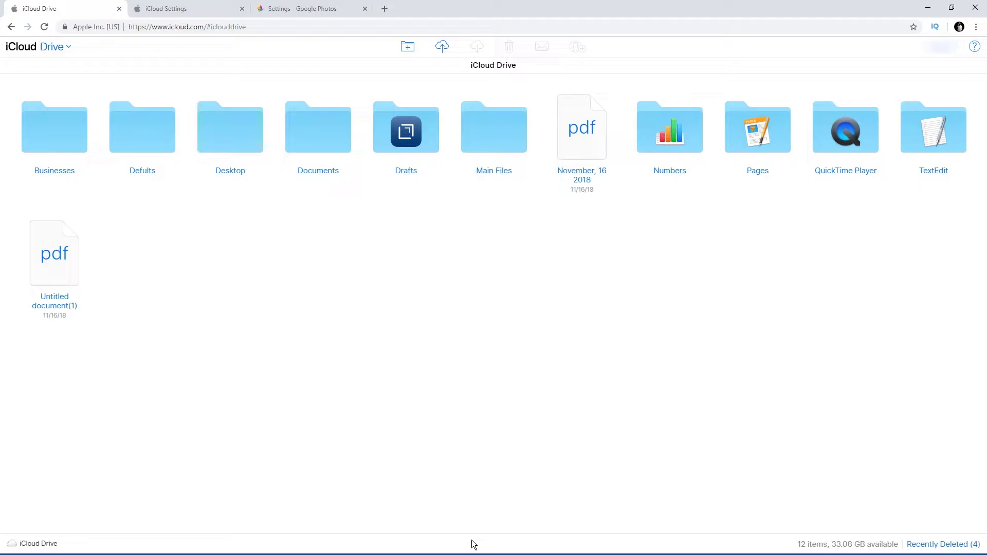
# Step: Browse into Businesses > Amazon FBA to view its three subfolders, then go back up
pyautogui.doubleClick(42, 135)
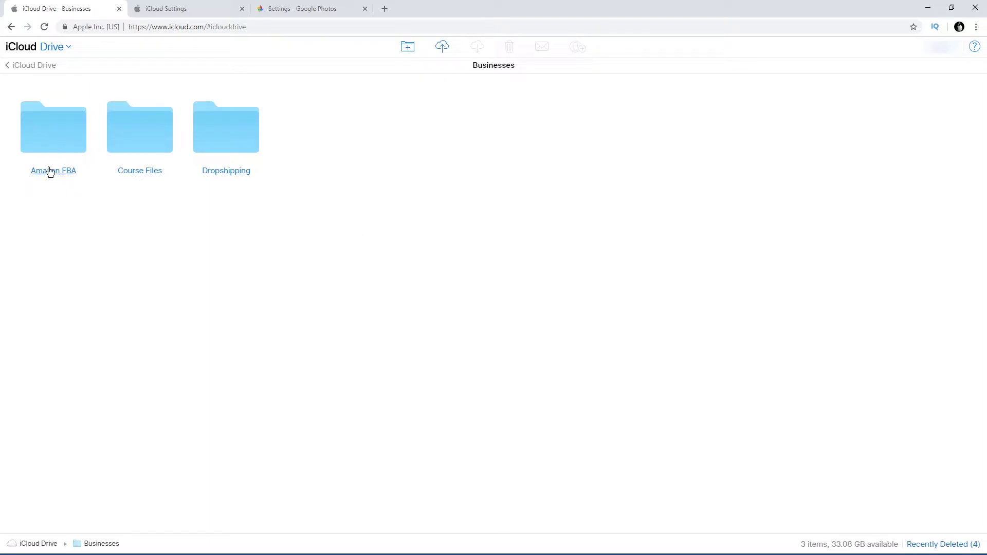
pyautogui.doubleClick(50, 134)
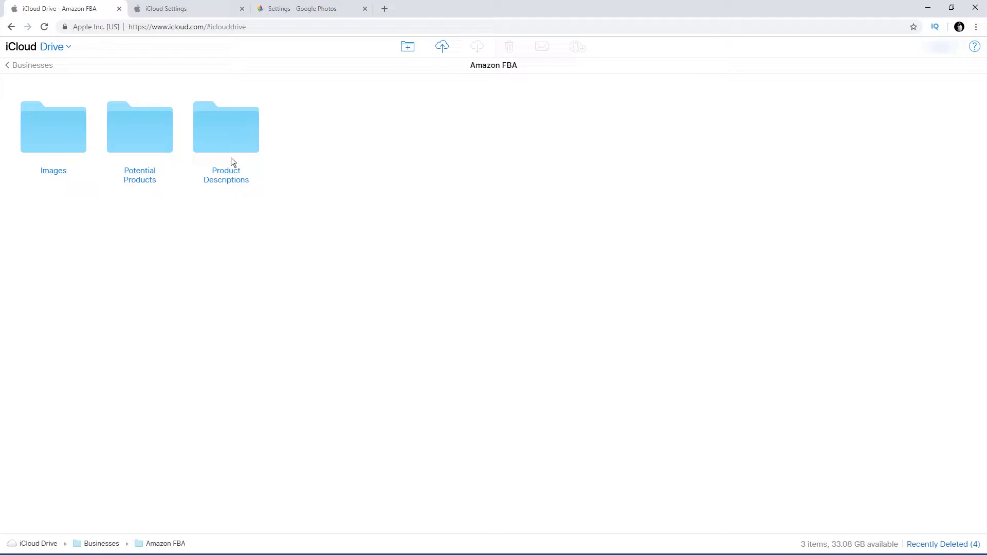
pyautogui.click(26, 65)
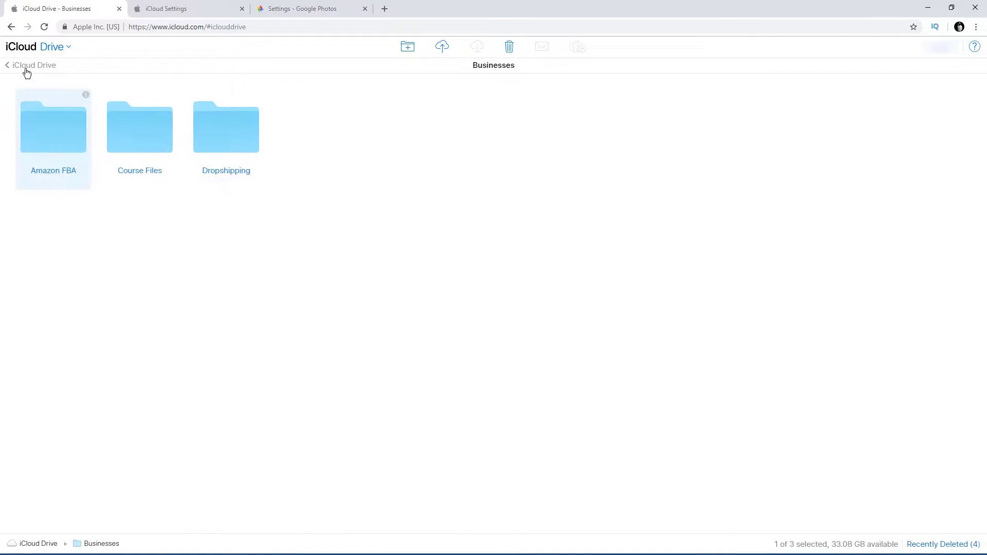
# Step: Return to the iCloud Drive top level and look inside the Defults folder
pyautogui.click(18, 64)
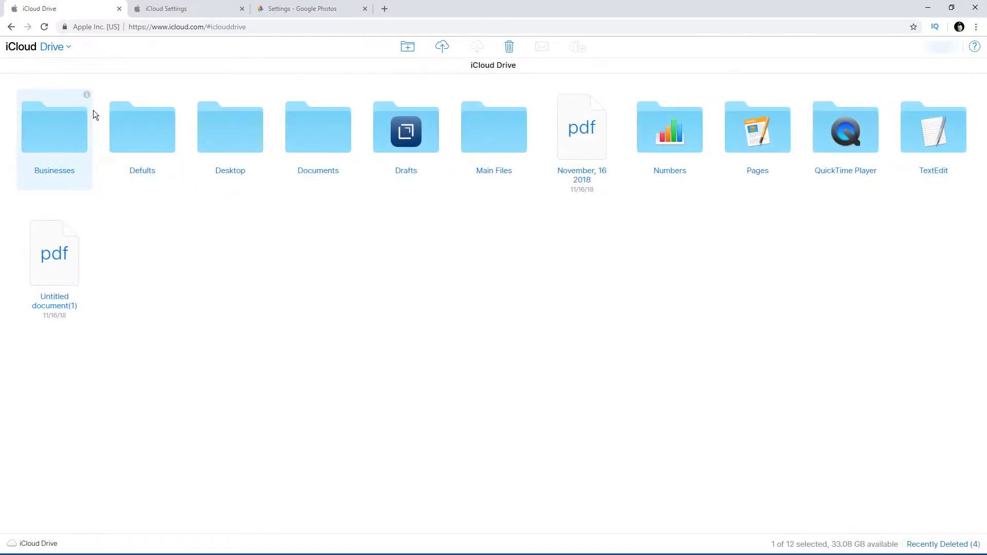
pyautogui.doubleClick(143, 139)
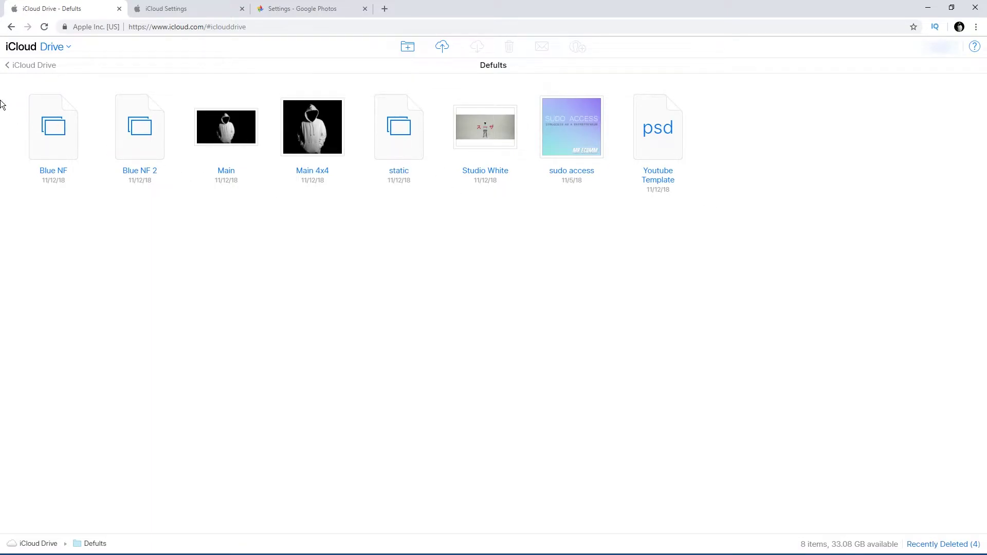
pyautogui.click(31, 64)
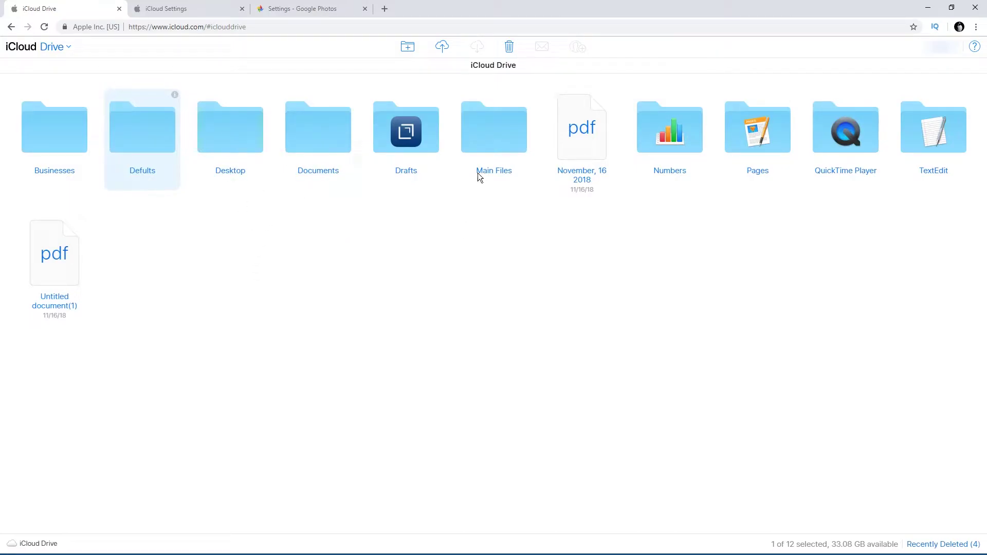
# Step: Check the branding file in Main Files, then go back and reopen Businesses
pyautogui.doubleClick(494, 140)
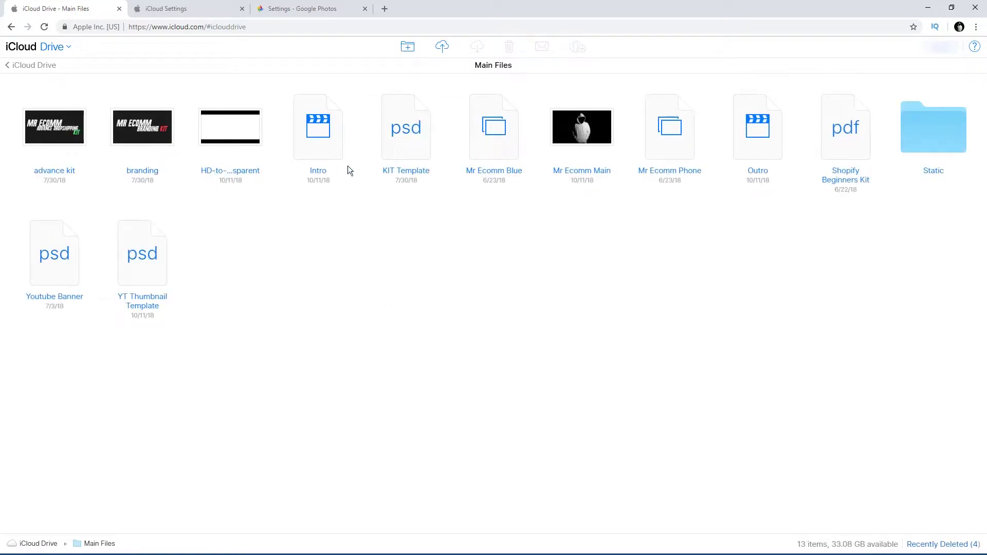
pyautogui.click(144, 163)
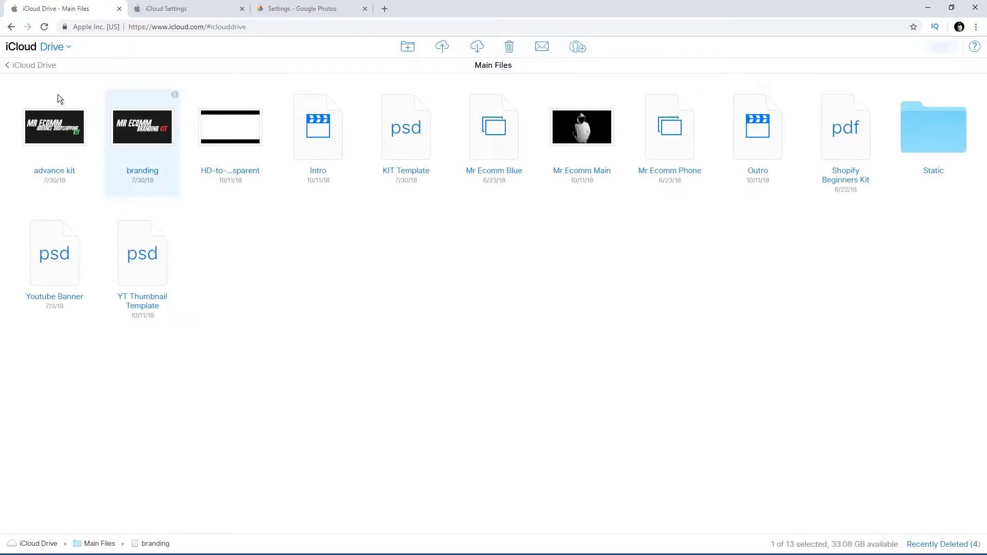
pyautogui.click(11, 66)
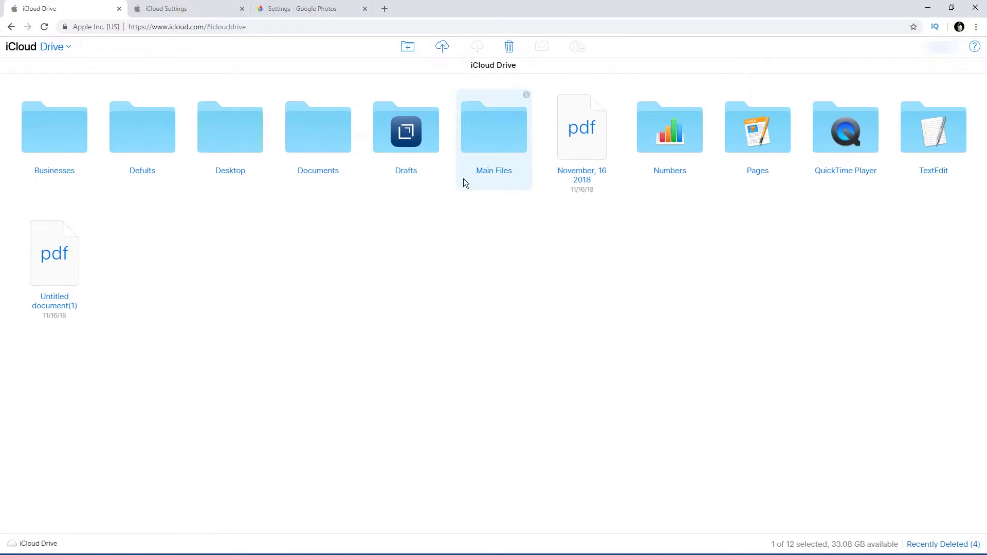
pyautogui.doubleClick(58, 139)
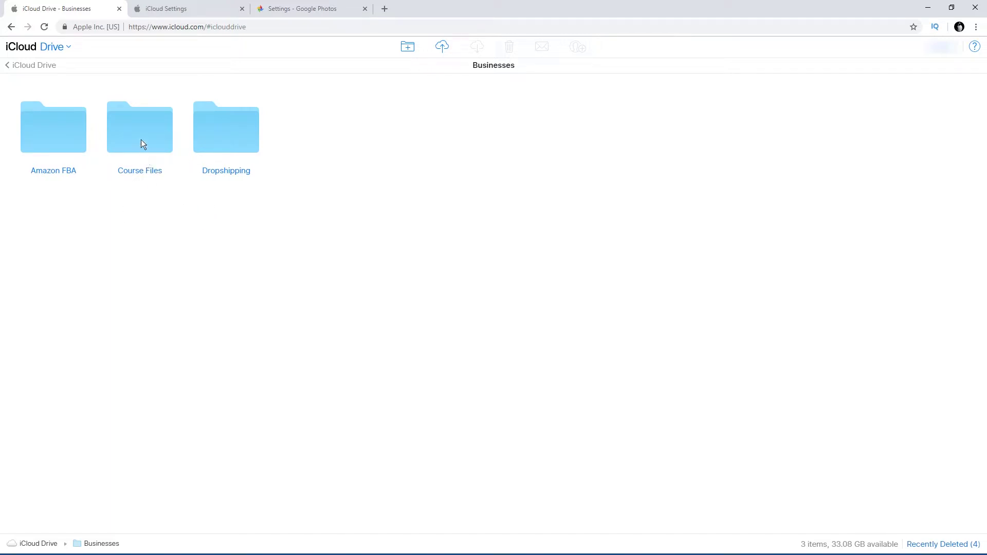
# Step: Open Course Files and briefly select the LINKS PDF among its three PDFs
pyautogui.doubleClick(139, 143)
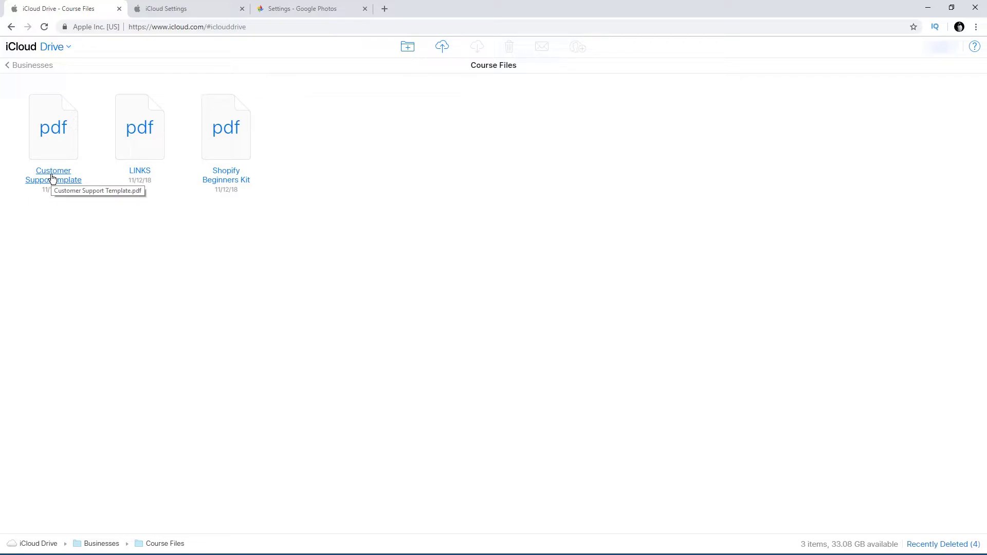
pyautogui.click(147, 148)
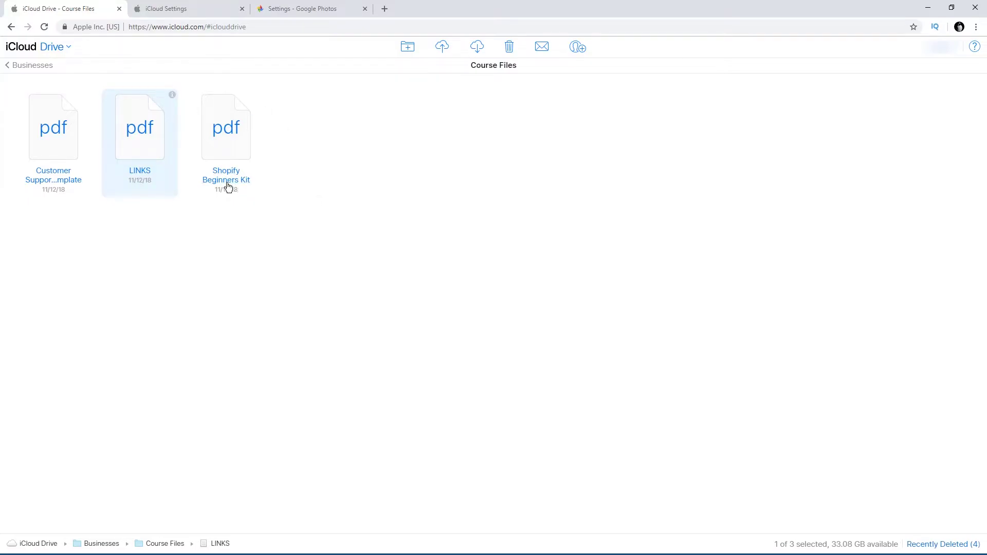
pyautogui.click(274, 207)
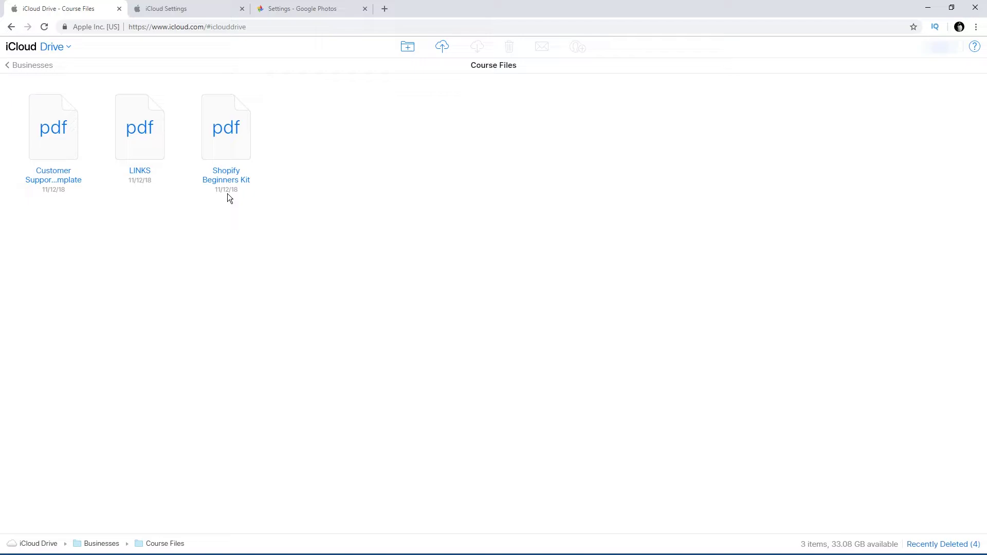
# Step: Go back to Businesses and open Dropshipping to view its six subfolders, Ad examples to Store 3
pyautogui.click(20, 66)
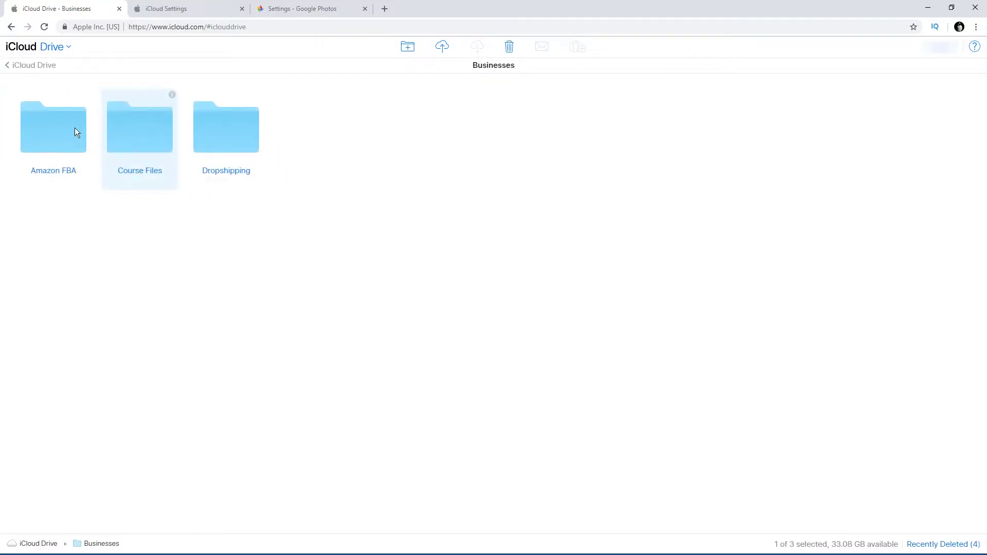
pyautogui.click(219, 142)
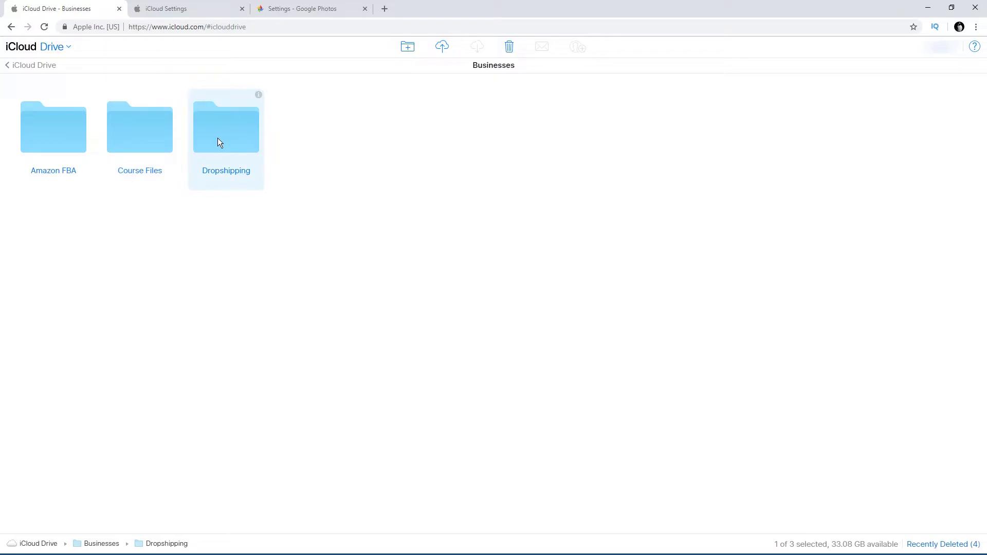
pyautogui.doubleClick(217, 138)
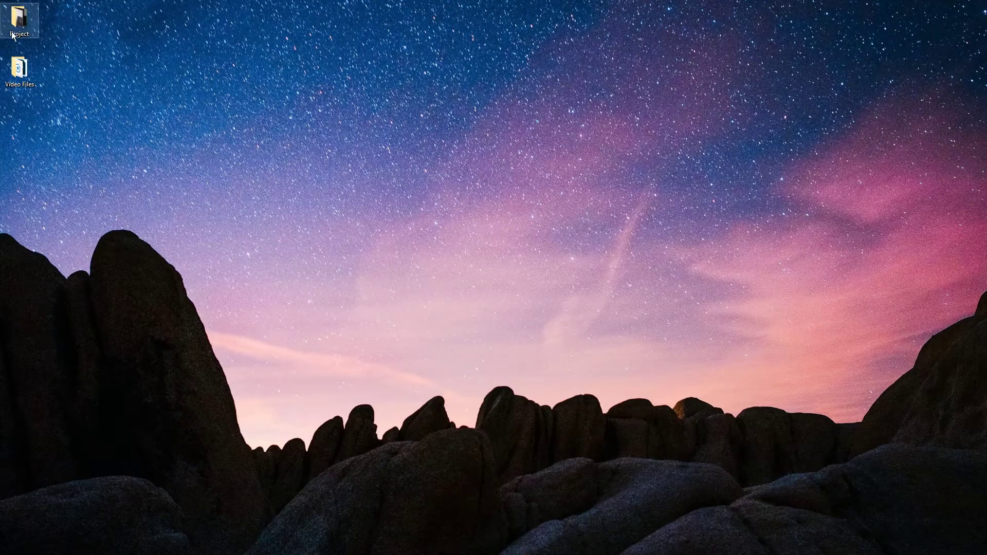
# Step: Open the desktop folders in File Explorer, ending at Video Files with its 12 items
pyautogui.doubleClick(18, 21)
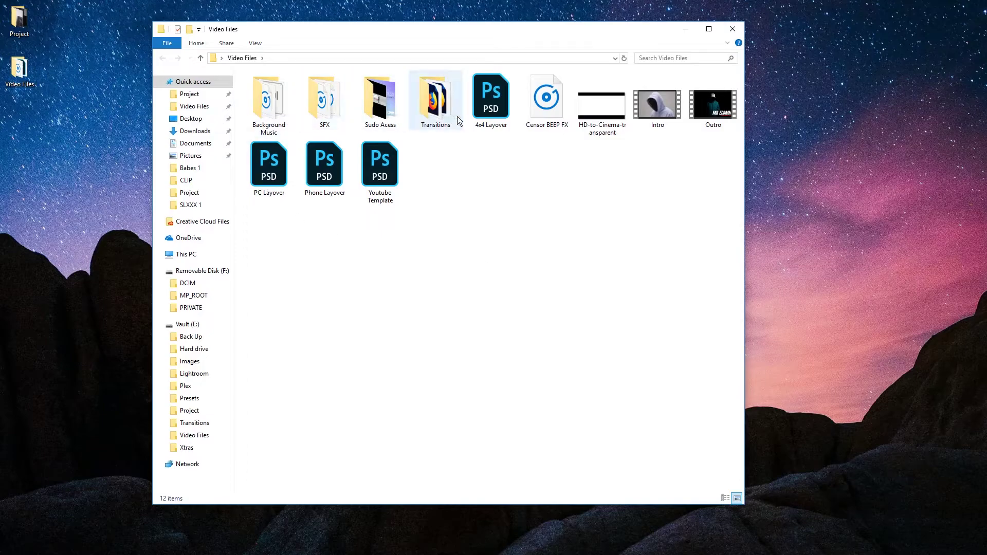
# Step: Close the Video Files File Explorer window
pyautogui.click(733, 29)
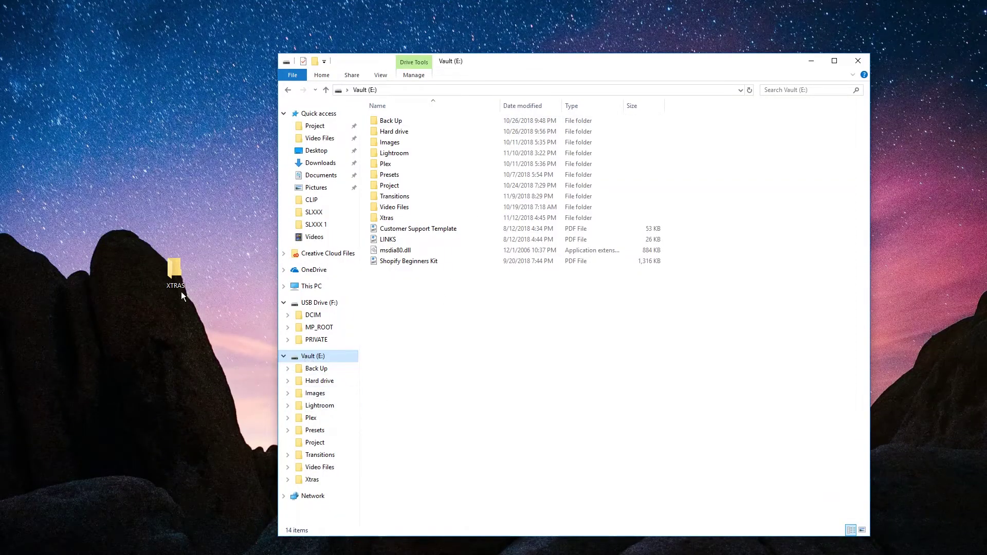
# Step: Leave File Explorer and return to iCloud Drive's top-level listing of 12 items
pyautogui.moveTo(536, 313); pyautogui.dragTo(175, 280)
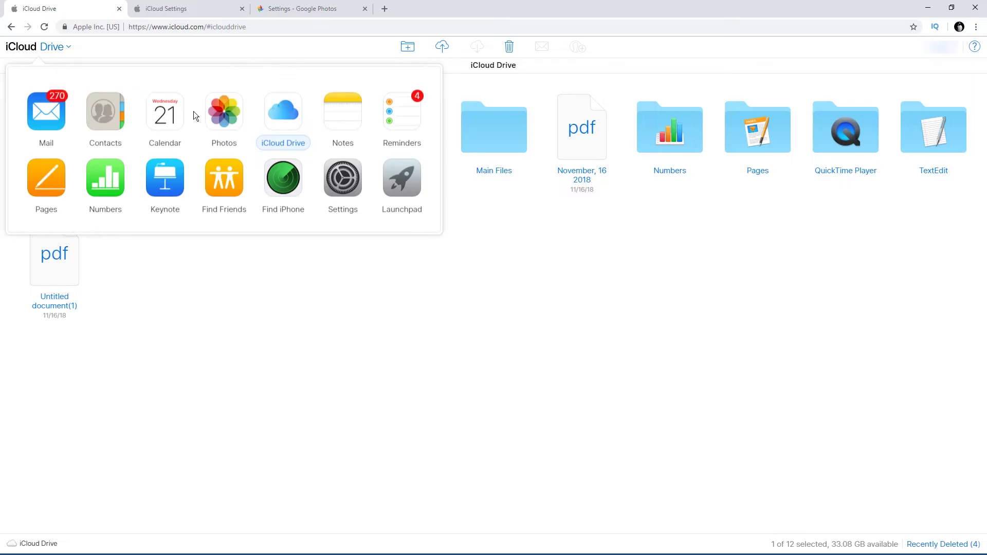
# Step: Switch to iCloud Reminders and browse the Reminders list and the YouTube video-ideas list
pyautogui.click(396, 120)
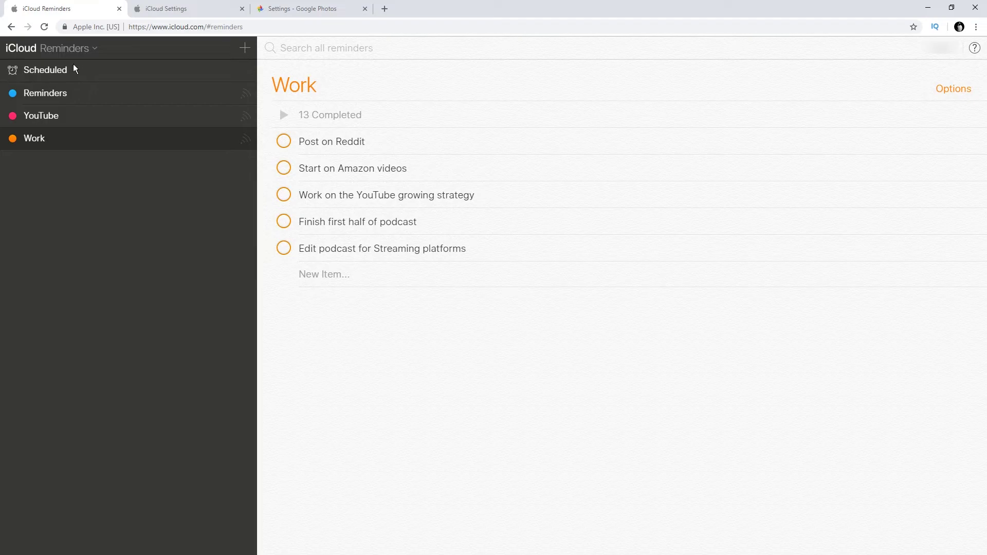
pyautogui.click(79, 97)
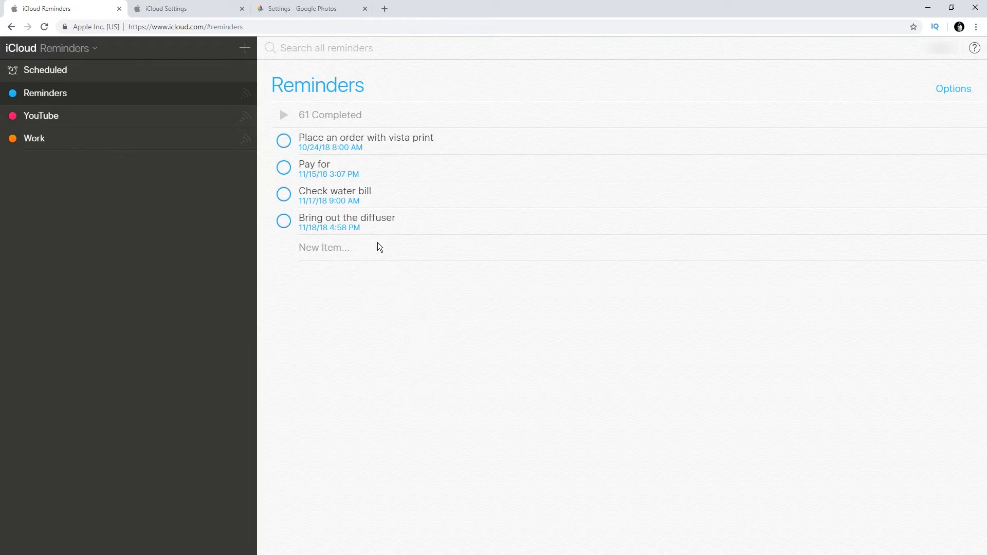
pyautogui.click(122, 125)
# Step: View the Work list, then return to the main Reminders list with its four dated items
pyautogui.scroll(-3, 528, 229)
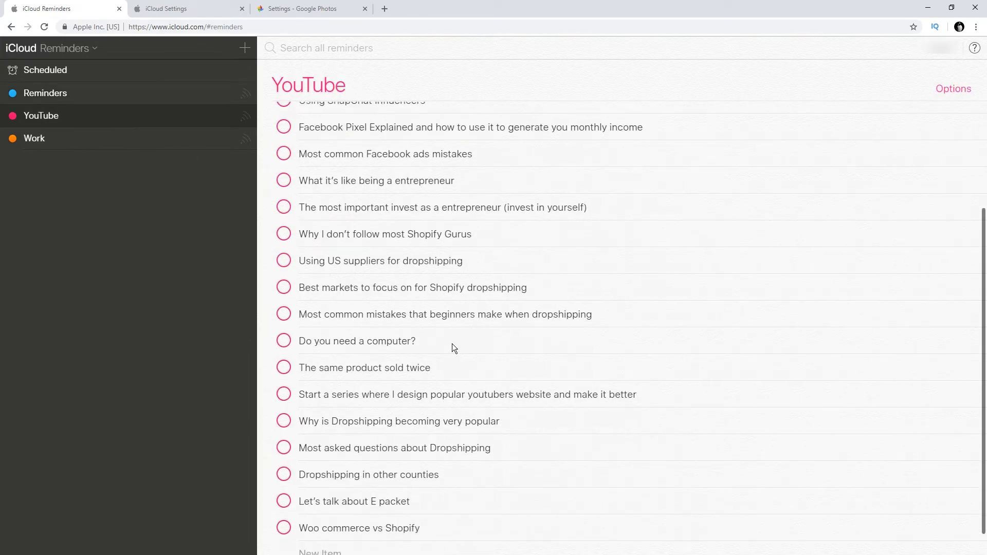
pyautogui.scroll(-1, 465, 391)
pyautogui.click(135, 144)
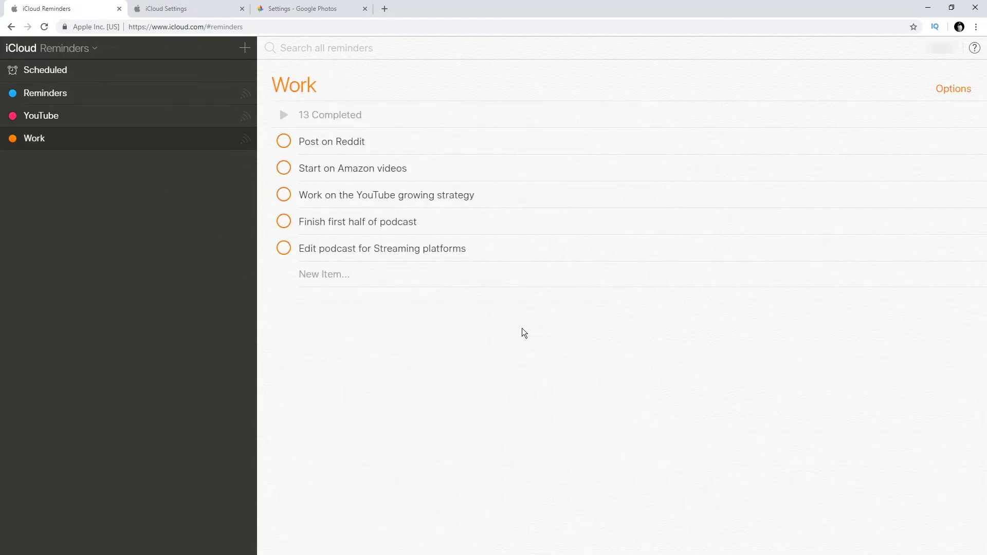
pyautogui.click(56, 97)
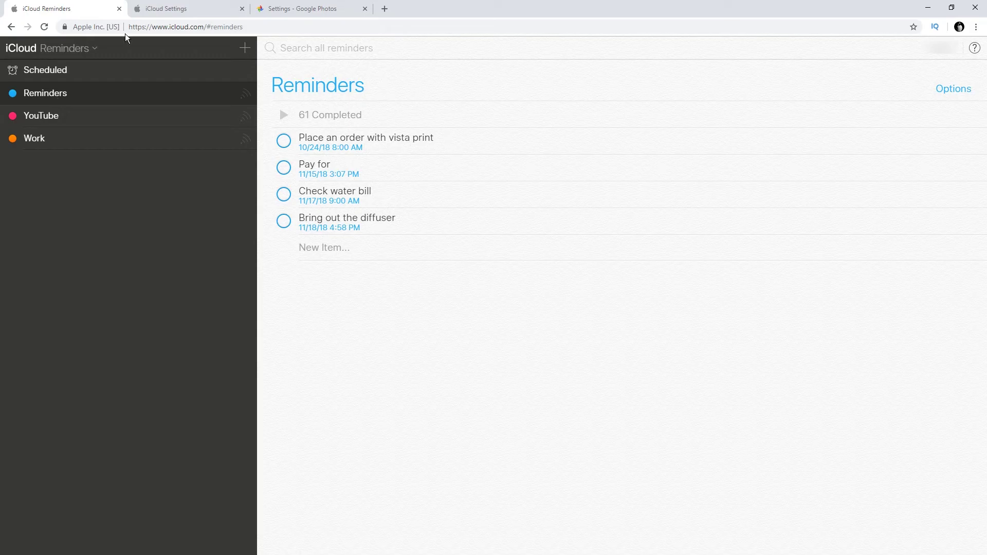
# Step: Bring up the iCloud app switcher from the iCloud Reminders title to reach Notes
pyautogui.click(66, 48)
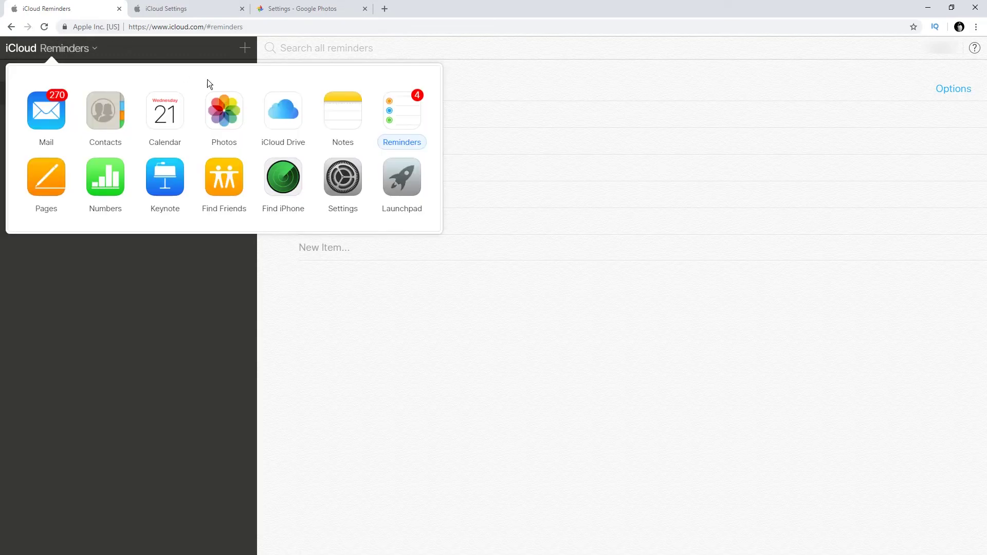